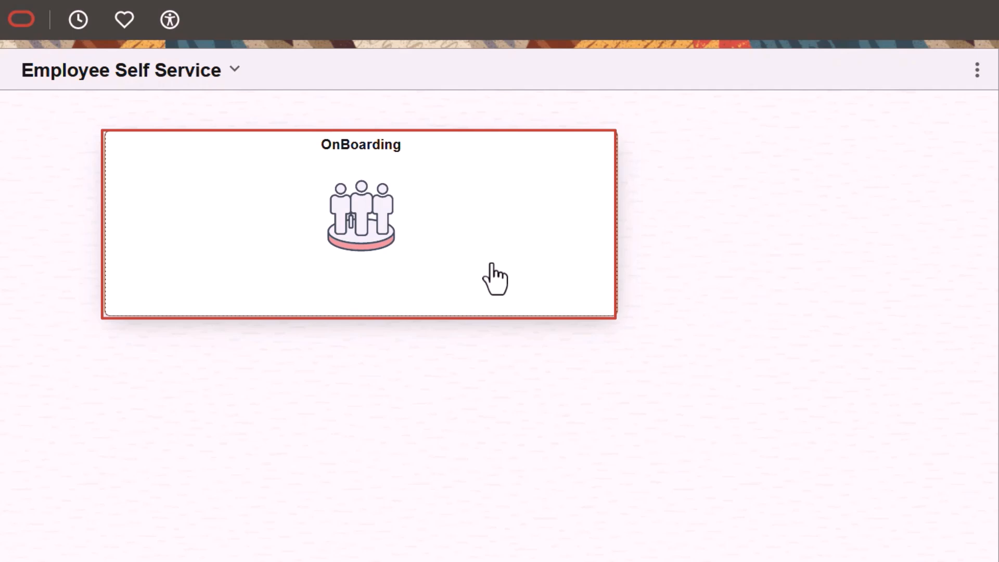
Enter the OnBoarding area to reach the Standard PreBoarding activity
{"action": "left_click", "coordinate": [495, 278]}
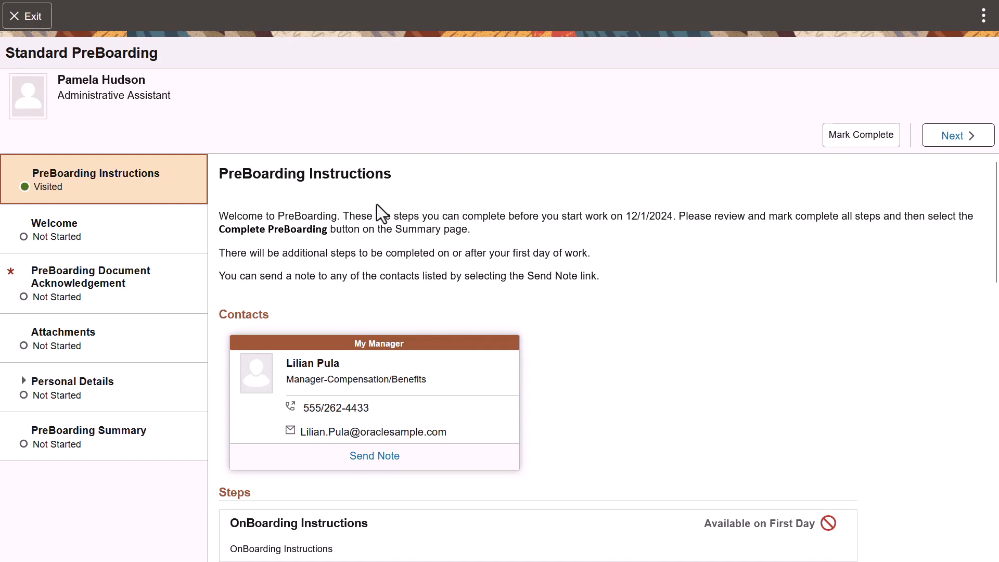
{"action": "scroll", "coordinate": [377, 209], "scroll_direction": "down", "scroll_amount": 2}
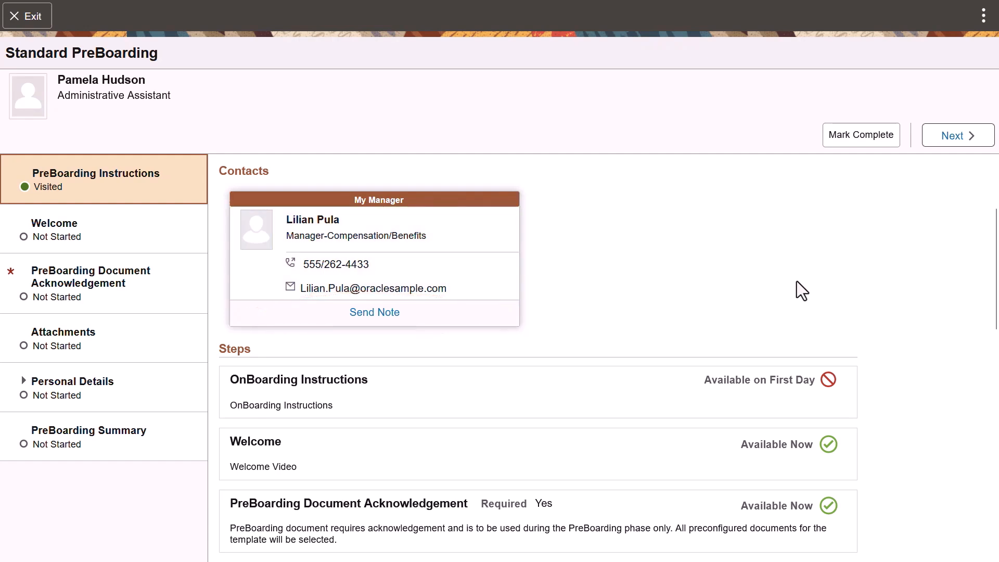
{"action": "left_click_drag", "start_coordinate": [993, 274], "coordinate": [996, 328]}
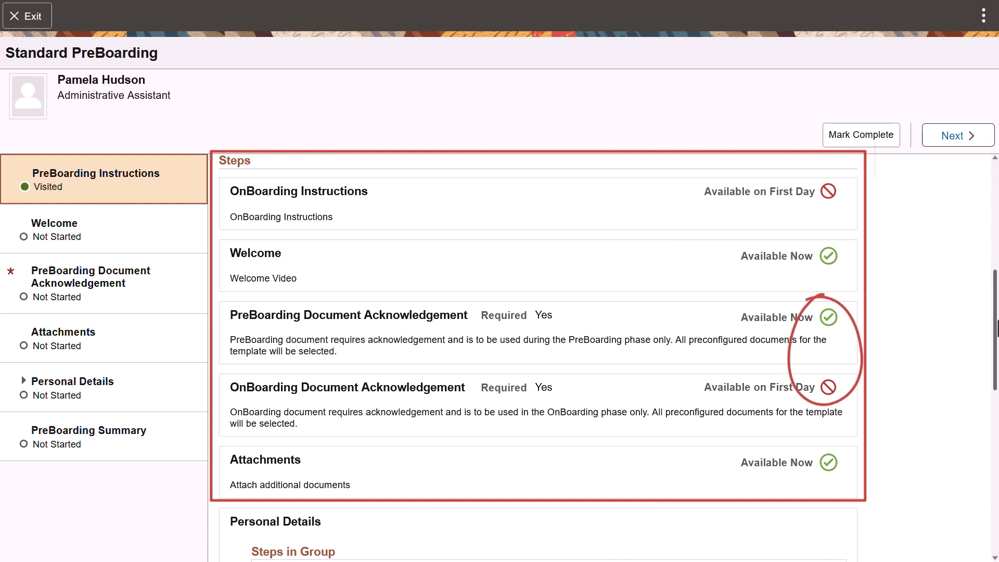
{"action": "left_click_drag", "start_coordinate": [996, 328], "coordinate": [996, 515]}
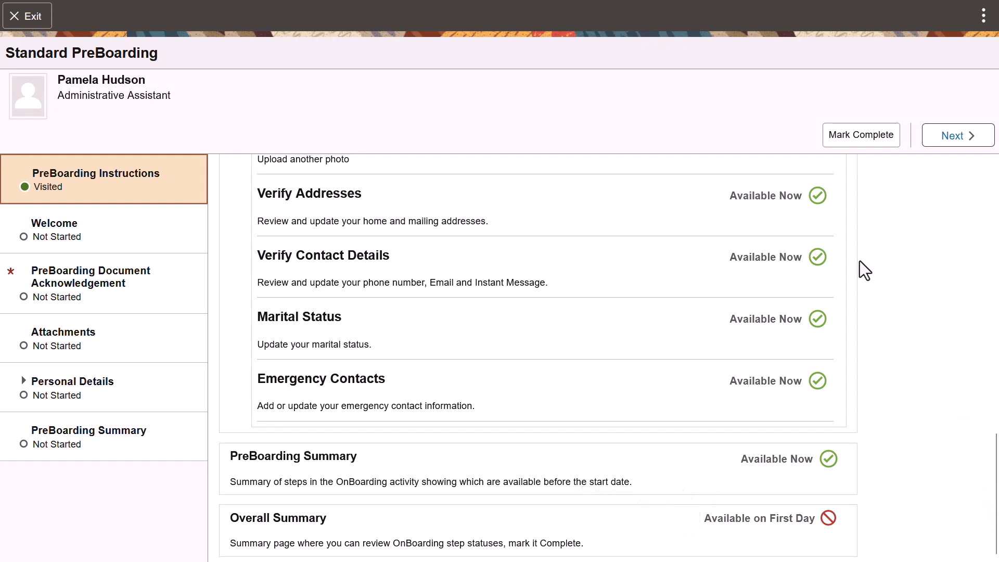
Mark the PreBoarding Instructions step complete and advance to the following steps
{"action": "left_click", "coordinate": [853, 137]}
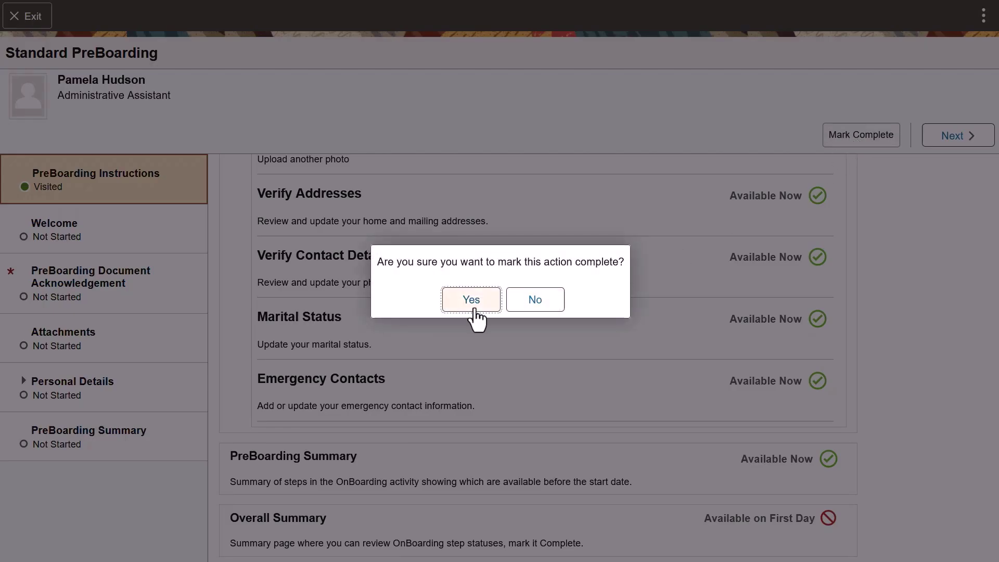
{"action": "left_click", "coordinate": [470, 300]}
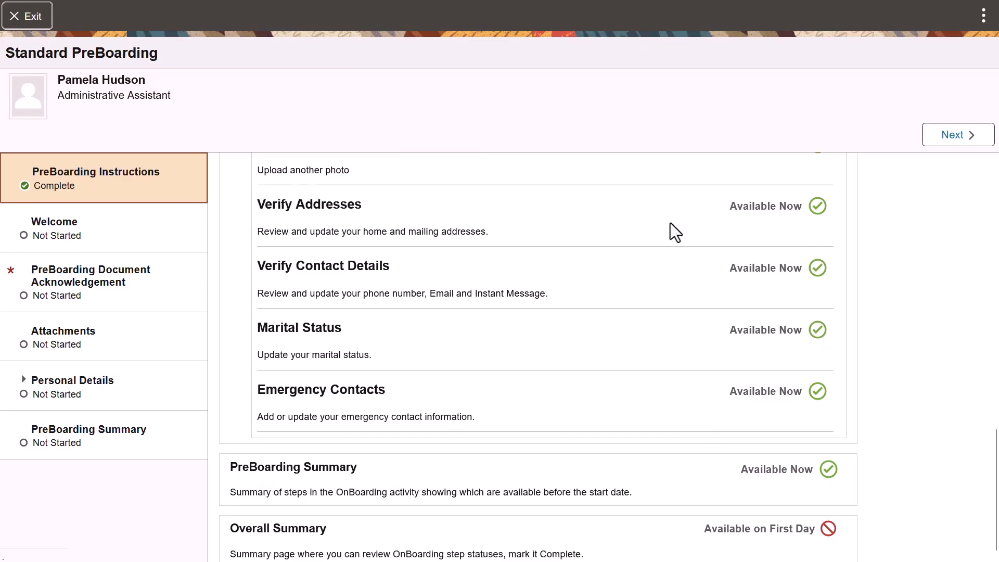
{"action": "left_click", "coordinate": [935, 136]}
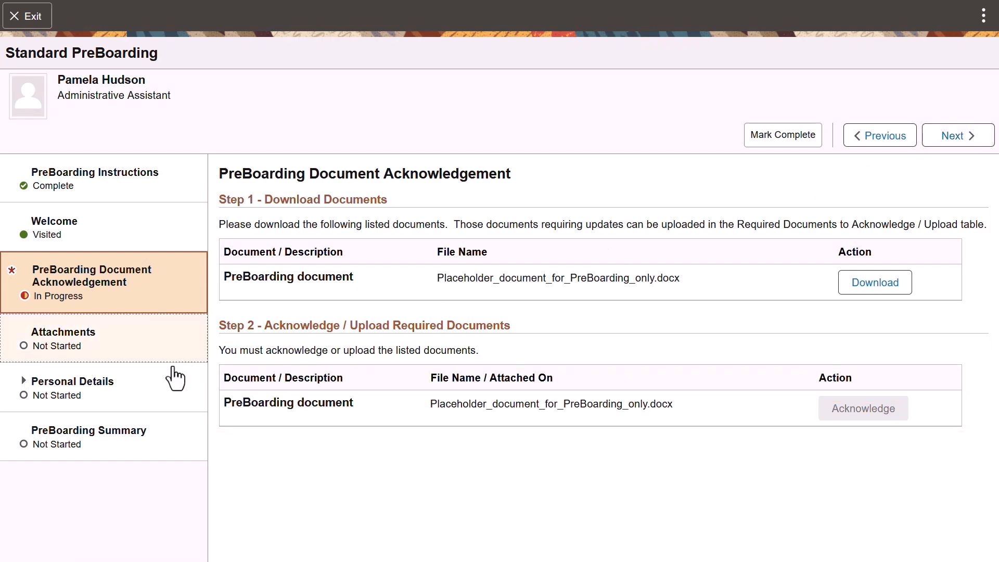
Expand Personal Details and go to the Verify Name step
{"action": "left_click", "coordinate": [153, 389]}
{"action": "left_click", "coordinate": [144, 443]}
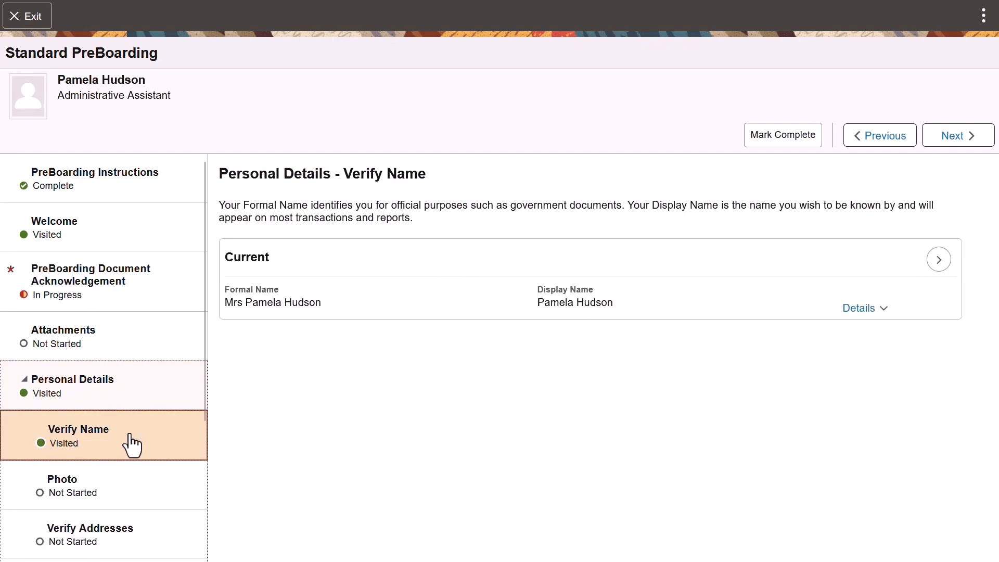
{"action": "scroll", "coordinate": [143, 439], "scroll_direction": "down", "scroll_amount": 3}
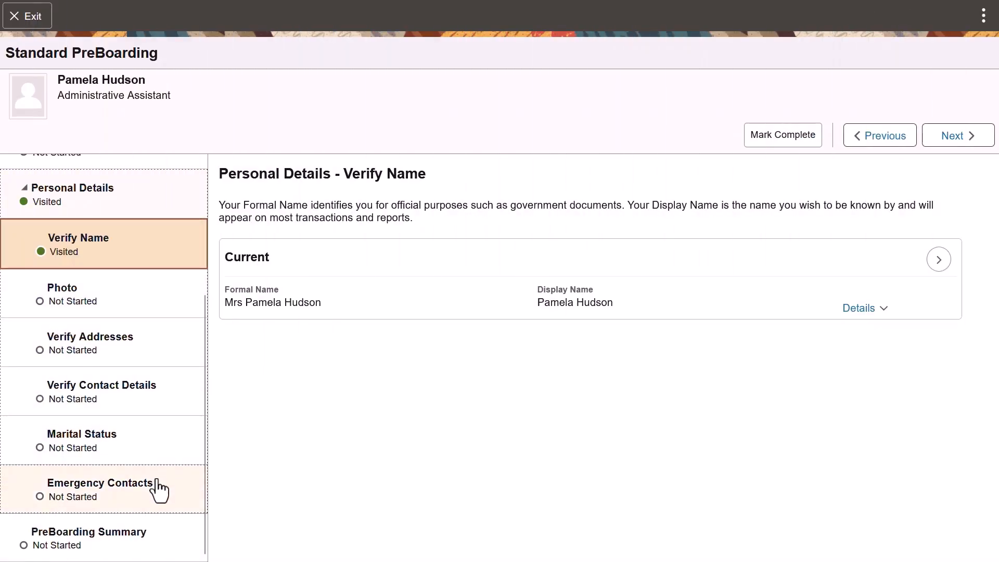
View the PreBoarding Summary listing the status of all 13 onboarding steps
{"action": "left_click", "coordinate": [172, 534]}
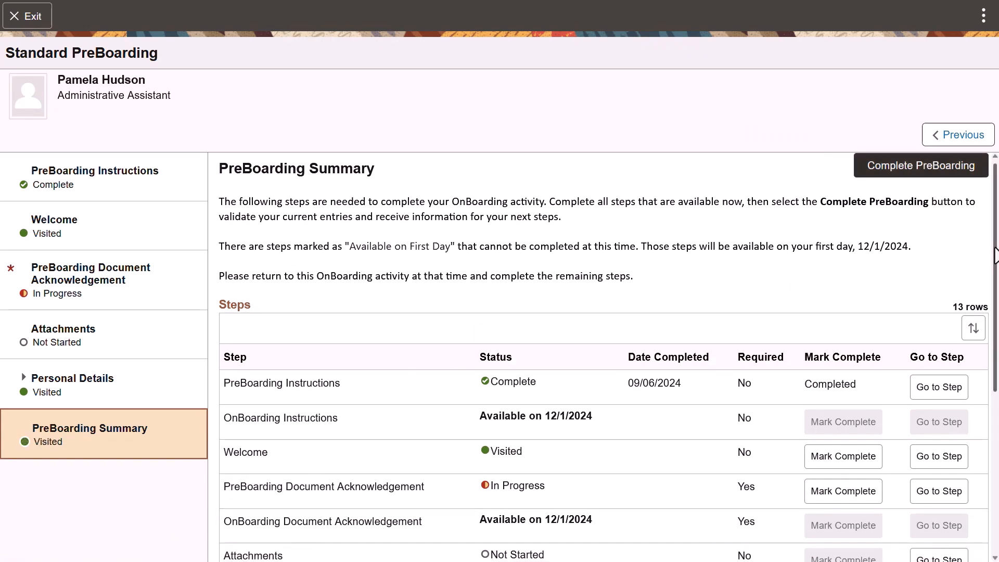
{"action": "left_click_drag", "start_coordinate": [995, 258], "coordinate": [996, 341]}
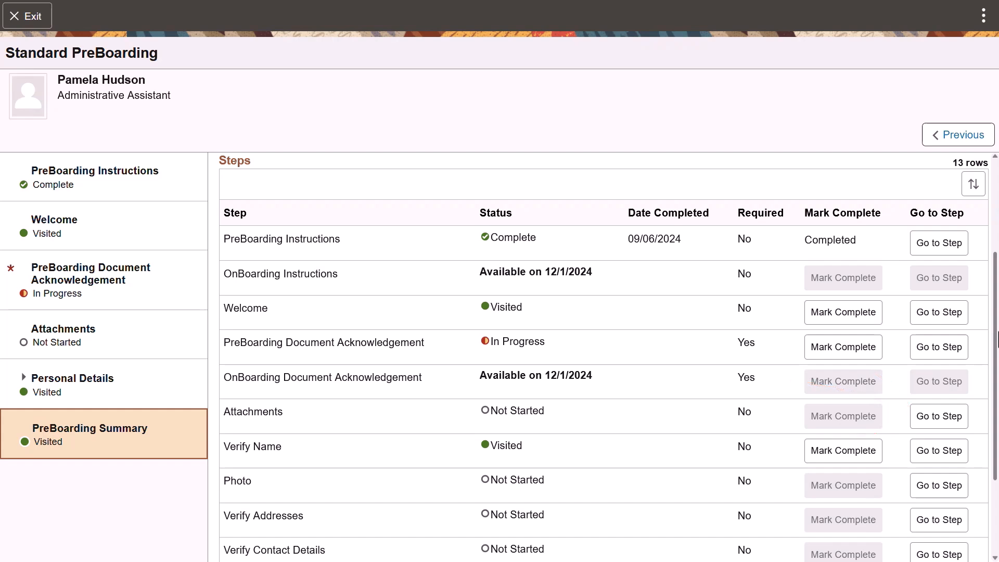
{"action": "scroll", "coordinate": [997, 329], "scroll_direction": "up", "scroll_amount": 4}
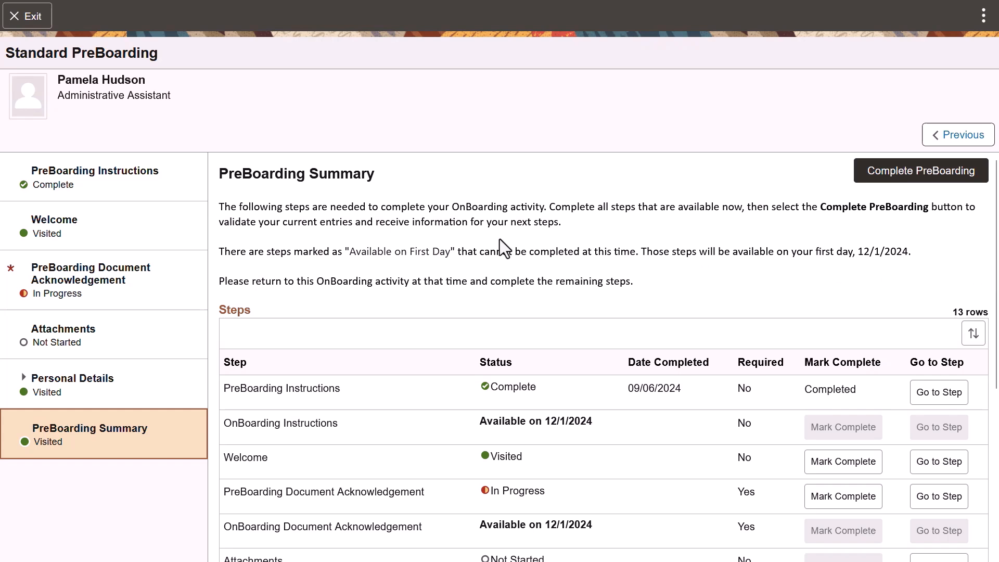
Exit the guided PreBoarding process and confirm, returning to OnBoarding with 10 steps remaining
{"action": "left_click", "coordinate": [28, 22]}
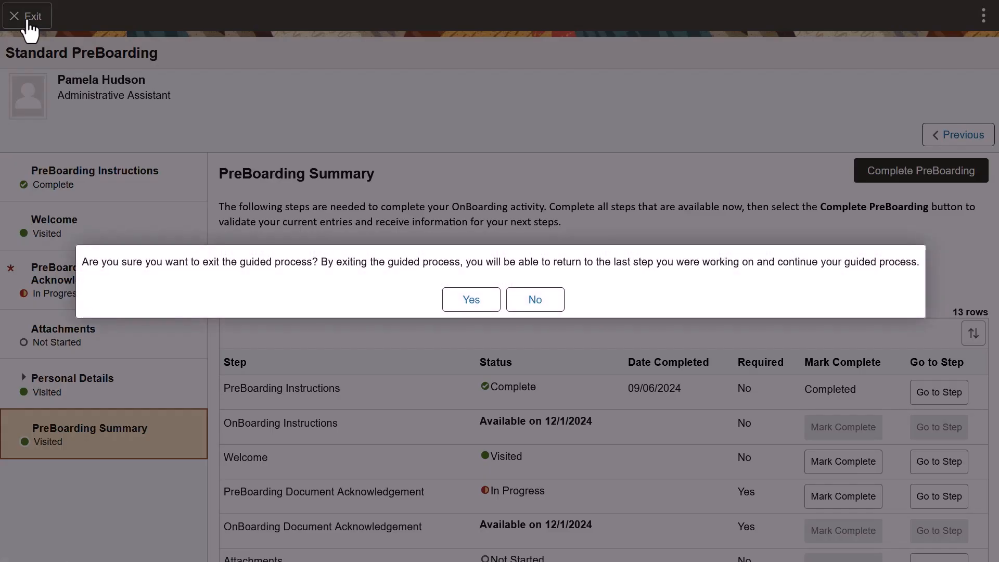
{"action": "left_click", "coordinate": [468, 303]}
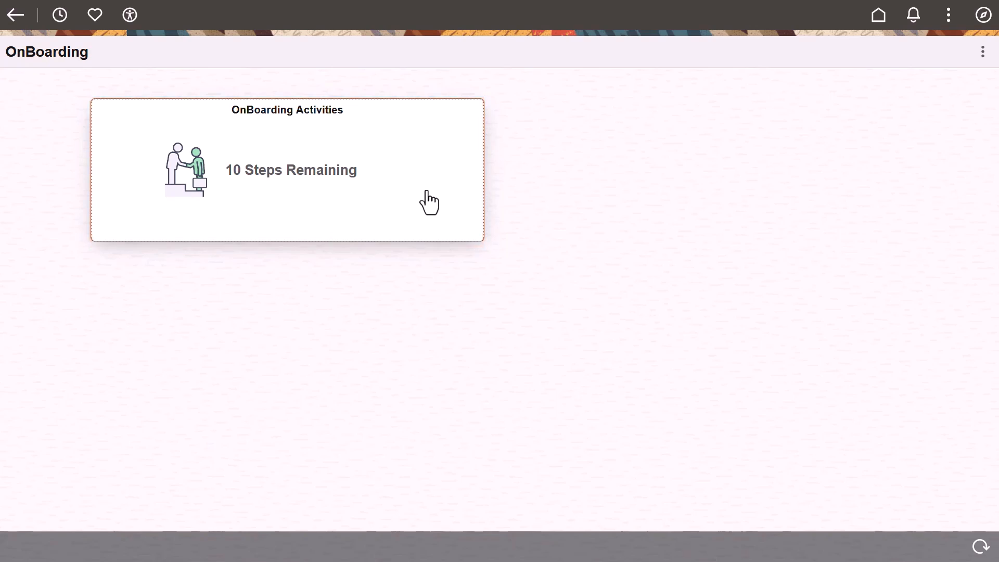
Reopen the Standard PreBoarding activity for a first-day hire at the OnBoarding Instructions step
{"action": "left_click", "coordinate": [430, 202]}
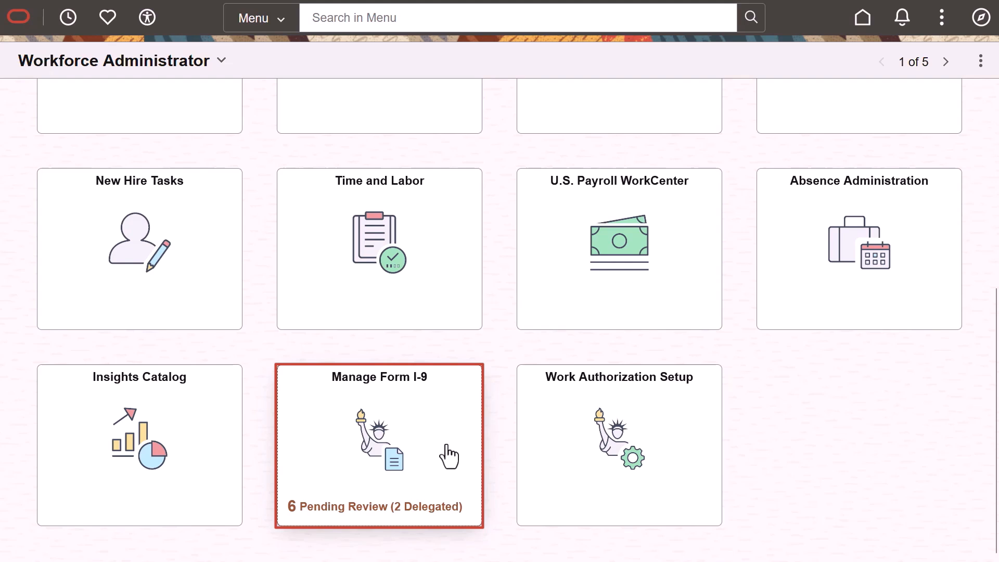
Go to Manage Form I-9 to see the pending My Tasks submissions
{"action": "left_click", "coordinate": [448, 456]}
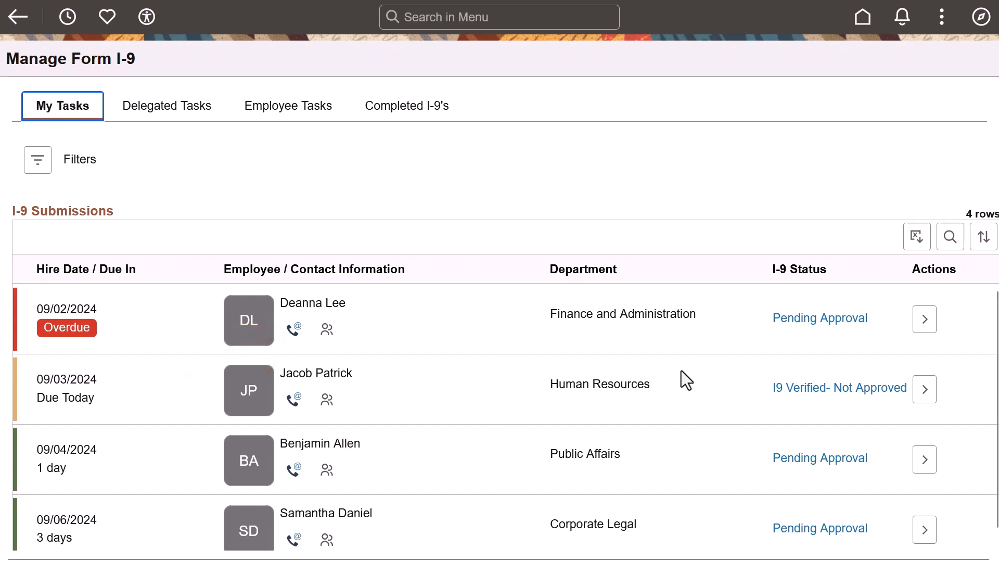
{"action": "left_click", "coordinate": [924, 320]}
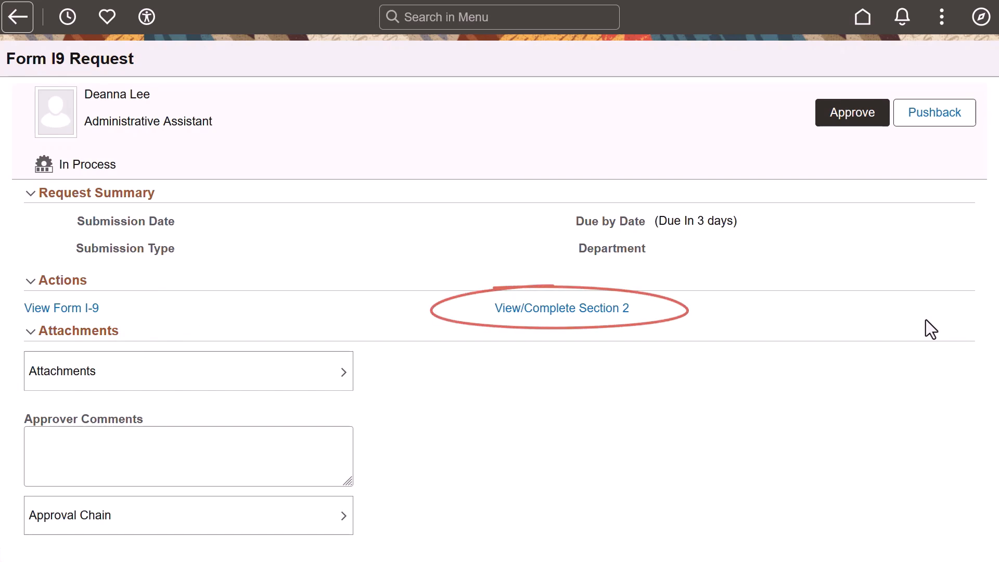
Review the Section 2 Employment Eligibility Verification form down to the certification, then close it
{"action": "left_click", "coordinate": [603, 312]}
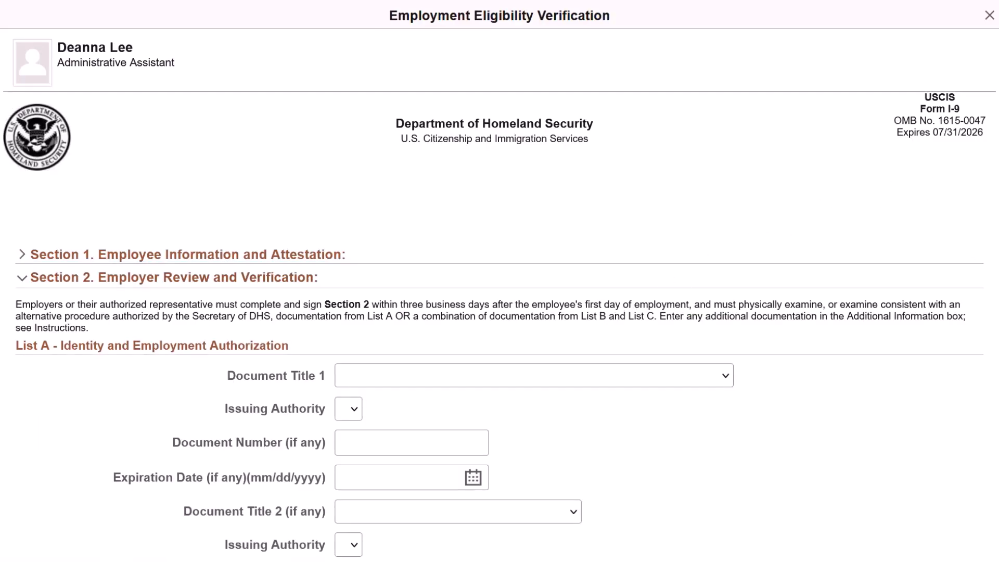
{"action": "scroll", "coordinate": [499, 312], "scroll_direction": "down", "scroll_amount": 3}
{"action": "scroll", "coordinate": [500, 312], "scroll_direction": "down", "scroll_amount": 4}
{"action": "scroll", "coordinate": [500, 313], "scroll_direction": "down", "scroll_amount": 4}
{"action": "scroll", "coordinate": [499, 312], "scroll_direction": "down", "scroll_amount": 3}
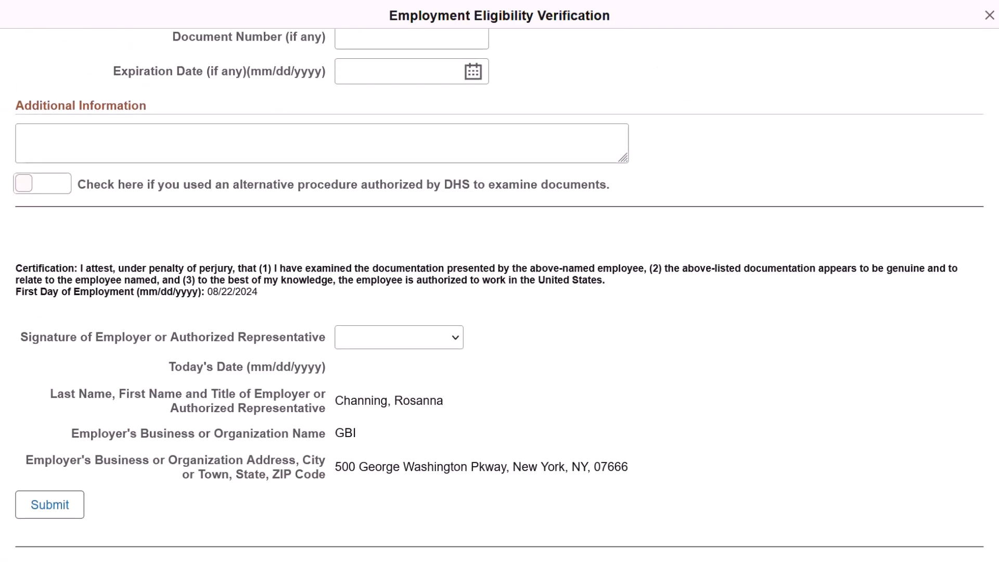
{"action": "left_click", "coordinate": [989, 16]}
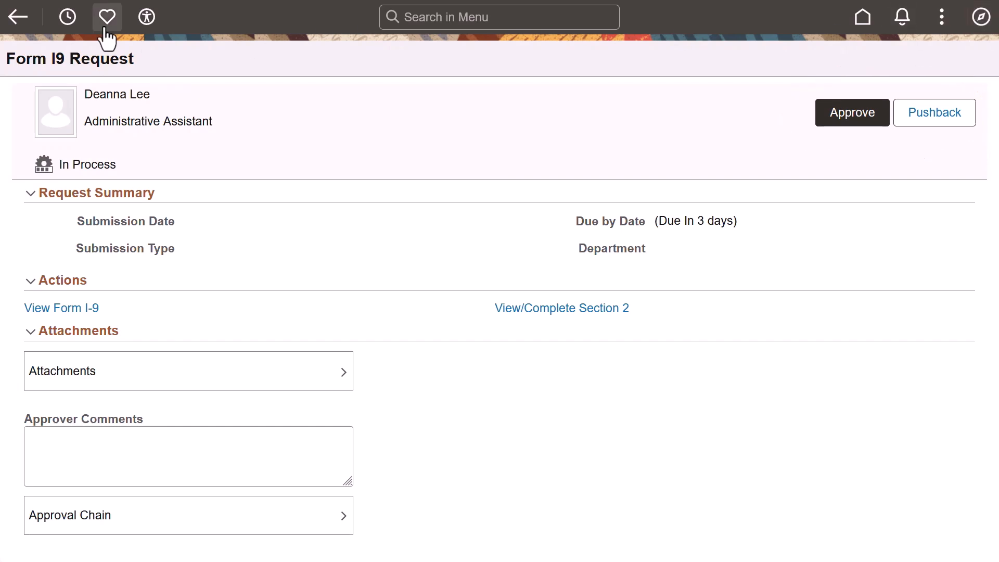
Return to the Manage Form I-9 task list and switch to Delegated Tasks
{"action": "left_click", "coordinate": [17, 20]}
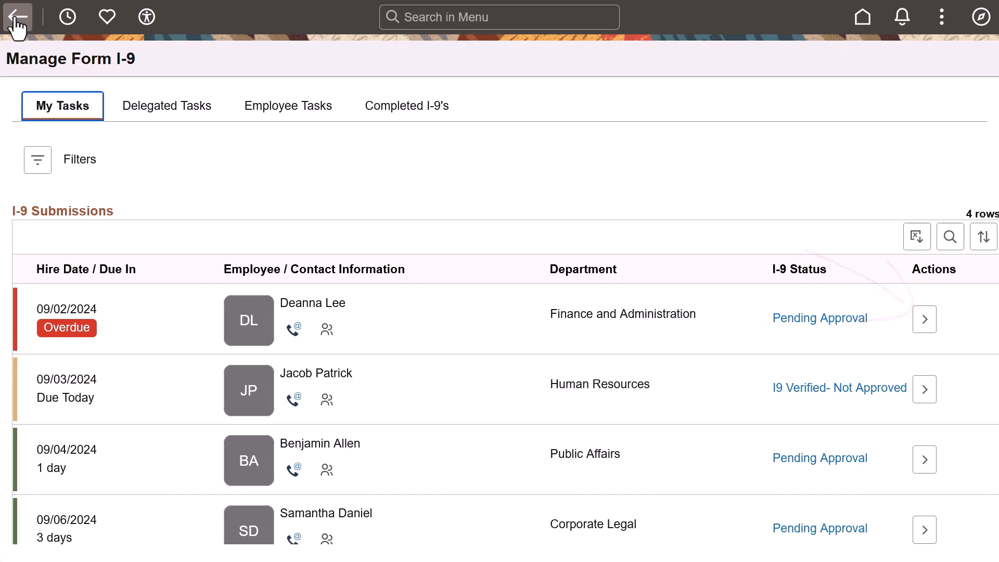
{"action": "left_click", "coordinate": [190, 115]}
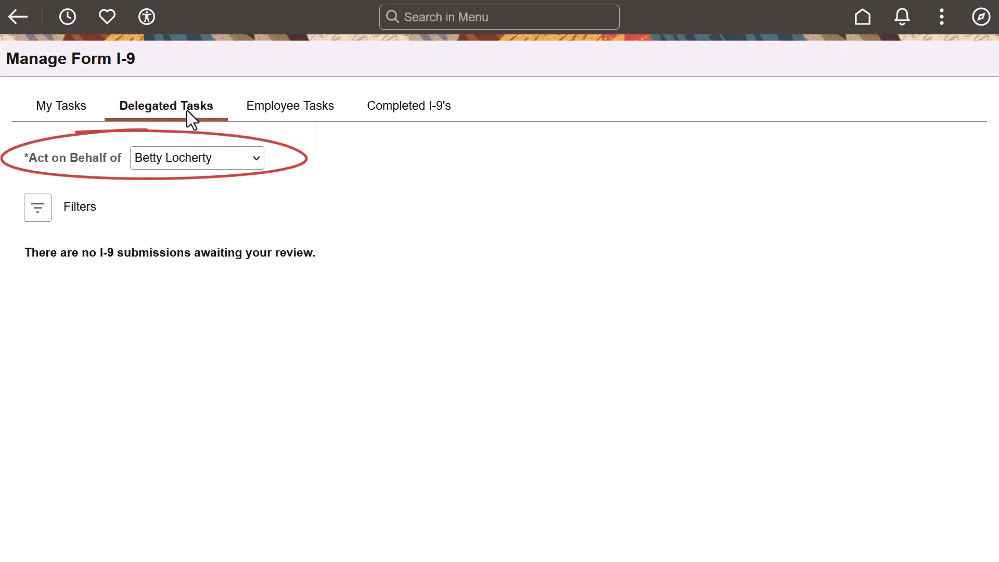
{"action": "left_click", "coordinate": [257, 159]}
{"action": "left_click", "coordinate": [238, 205]}
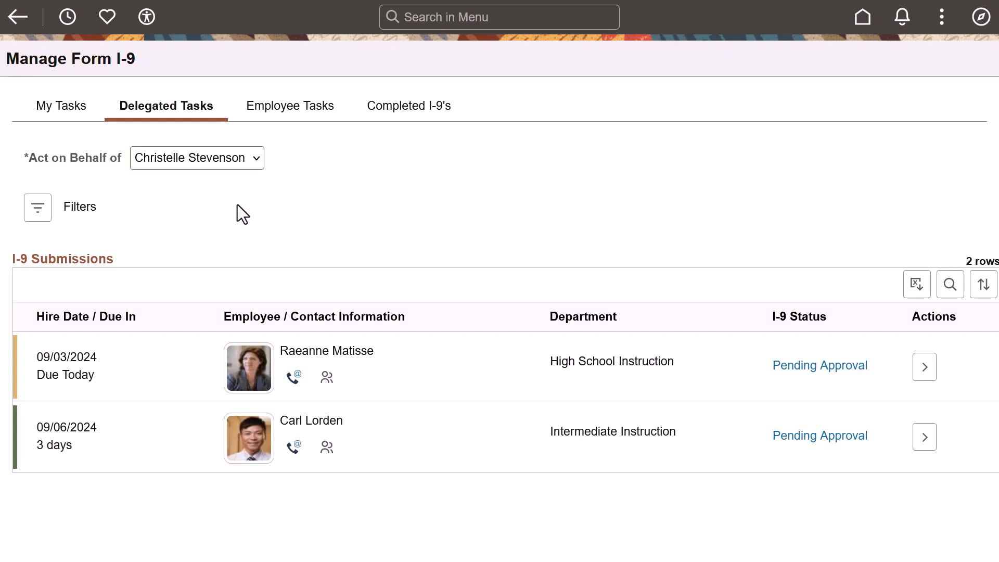
Show employees' own I-9 tasks filtered to only the pushed-back ones
{"action": "left_click", "coordinate": [296, 108]}
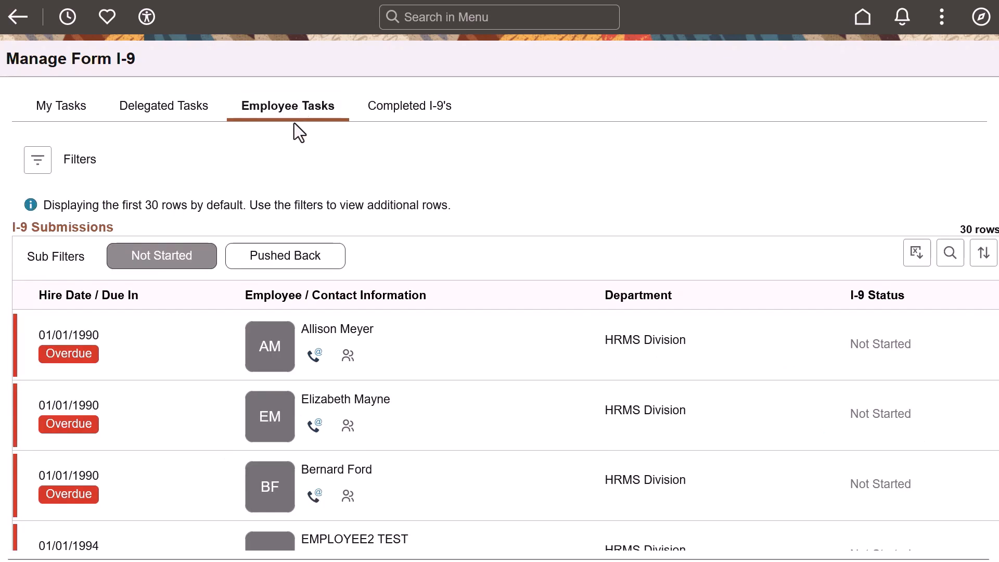
{"action": "left_click", "coordinate": [284, 256]}
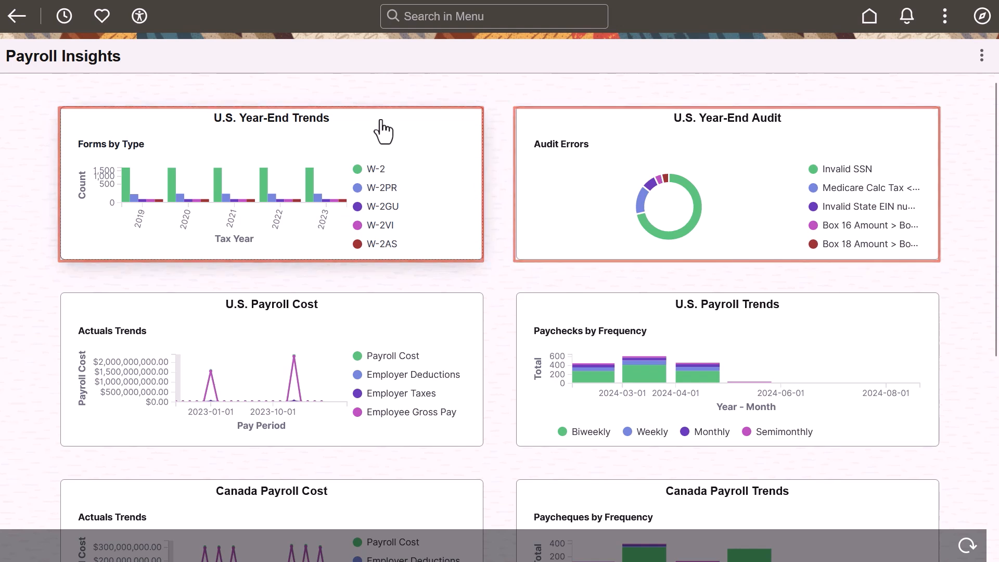
Open the U.S. Year-End Trends analytics from Payroll Insights
{"action": "left_click", "coordinate": [383, 131]}
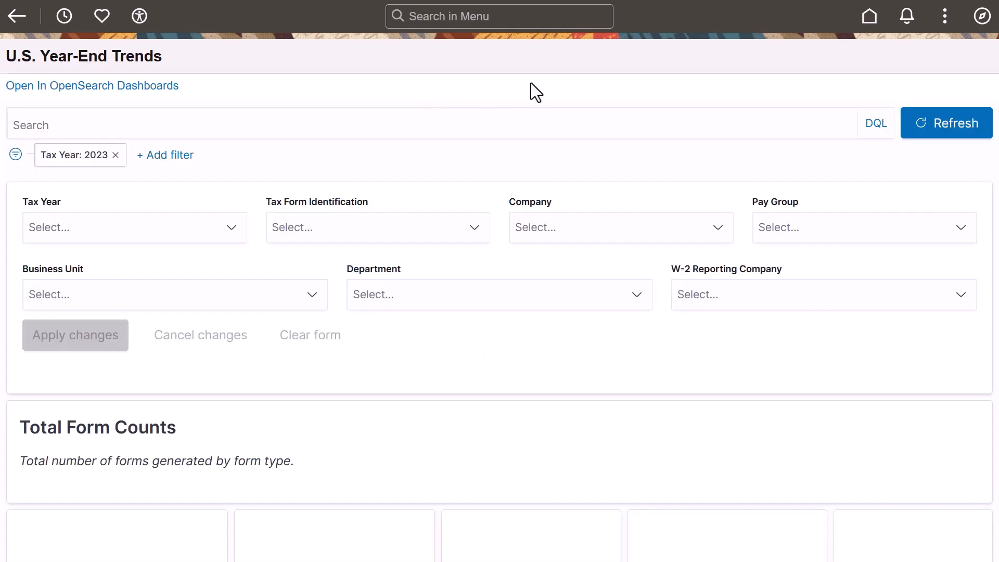
{"action": "scroll", "coordinate": [995, 148], "scroll_direction": "down", "scroll_amount": 3}
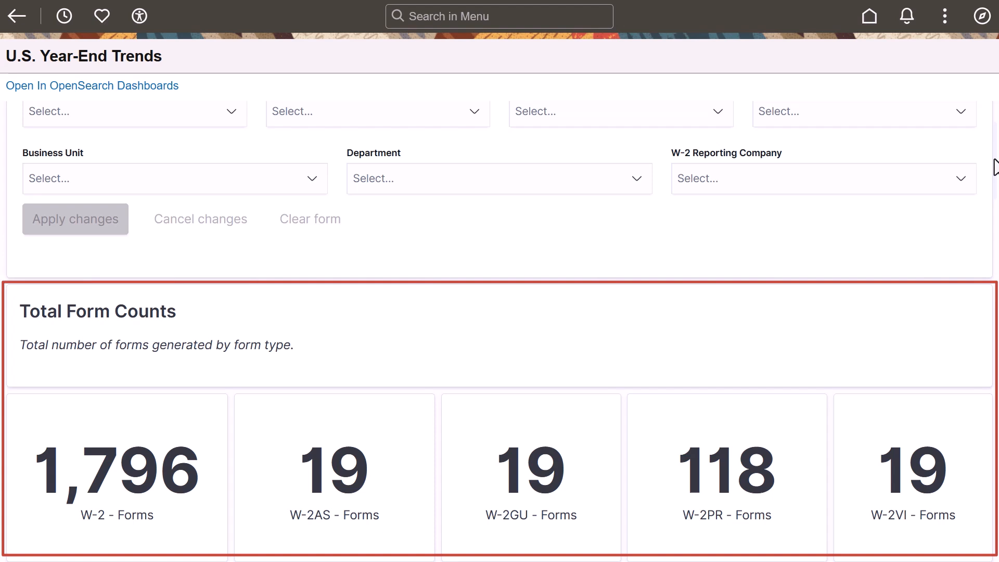
{"action": "left_click_drag", "start_coordinate": [996, 168], "coordinate": [996, 237]}
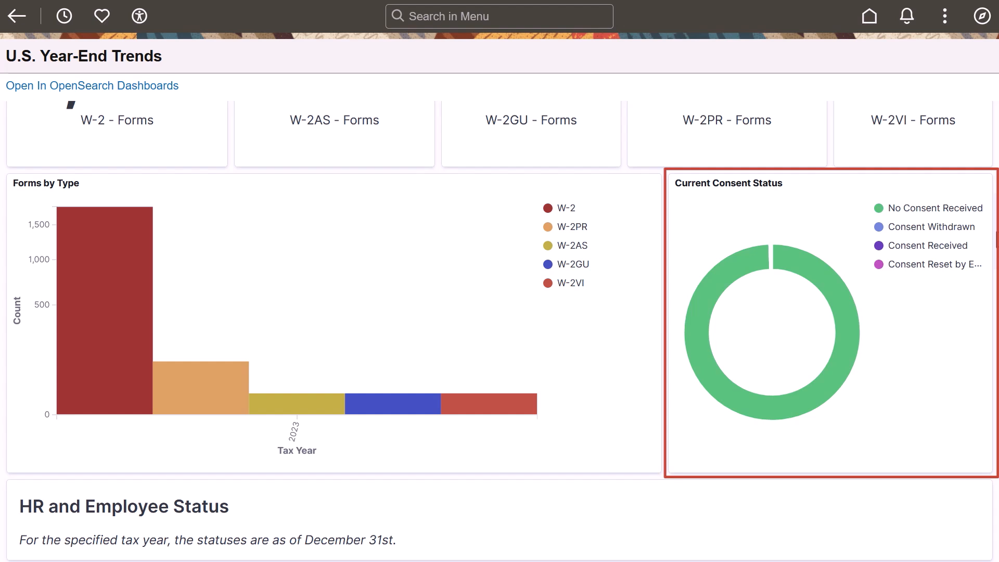
{"action": "scroll", "coordinate": [500, 328], "scroll_direction": "down", "scroll_amount": 5}
{"action": "scroll", "coordinate": [499, 328], "scroll_direction": "down", "scroll_amount": 1}
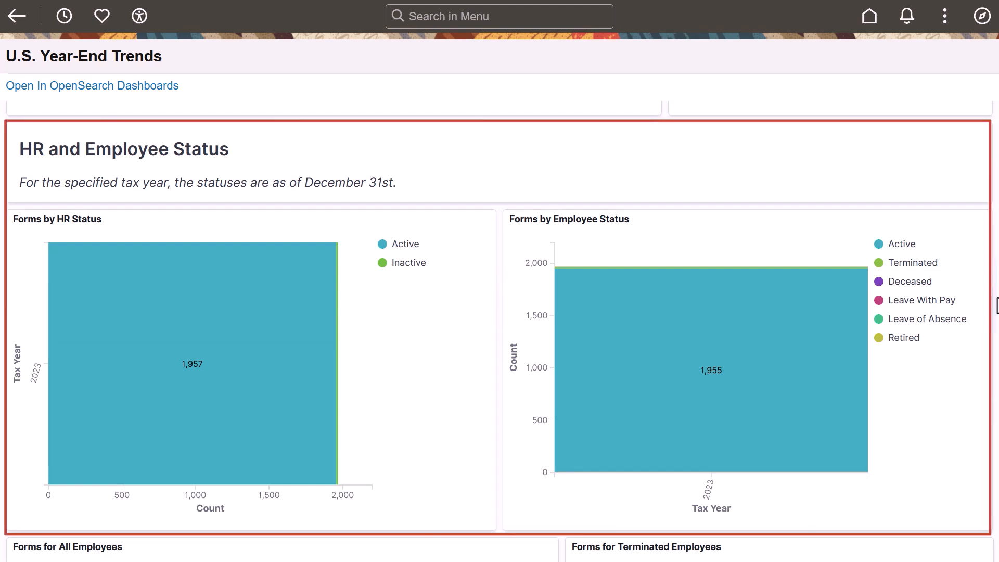
{"action": "scroll", "coordinate": [499, 328], "scroll_direction": "down", "scroll_amount": 3}
{"action": "scroll", "coordinate": [499, 328], "scroll_direction": "down", "scroll_amount": 2}
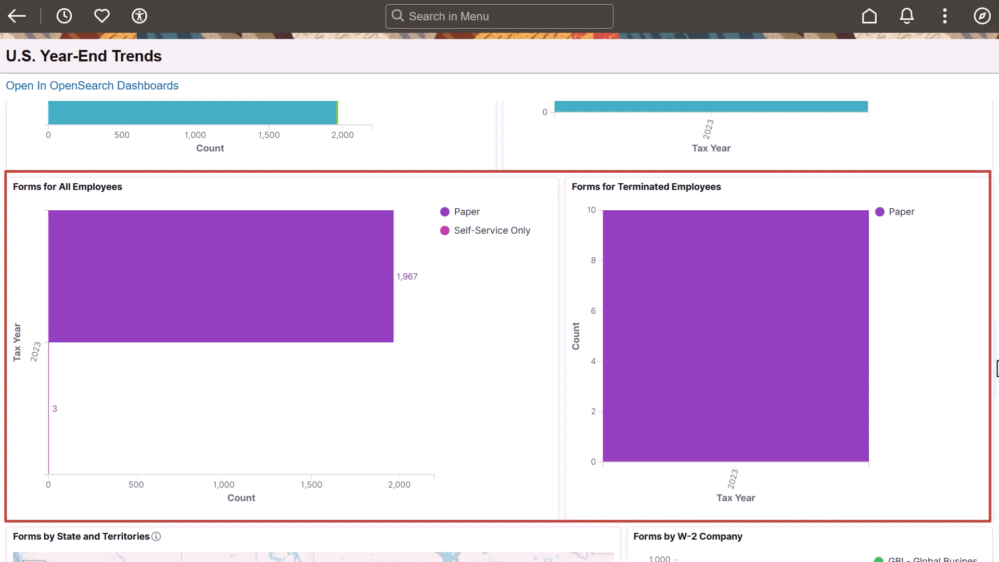
{"action": "scroll", "coordinate": [996, 367], "scroll_direction": "down", "scroll_amount": 2}
{"action": "scroll", "coordinate": [996, 440], "scroll_direction": "down", "scroll_amount": 3}
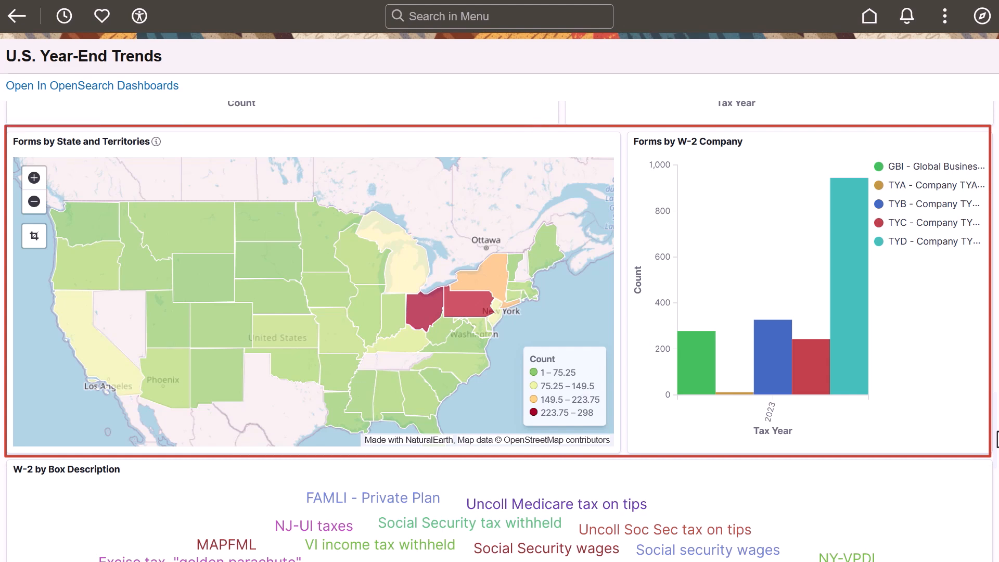
{"action": "scroll", "coordinate": [997, 440], "scroll_direction": "down", "scroll_amount": 1}
{"action": "scroll", "coordinate": [996, 499], "scroll_direction": "down", "scroll_amount": 3}
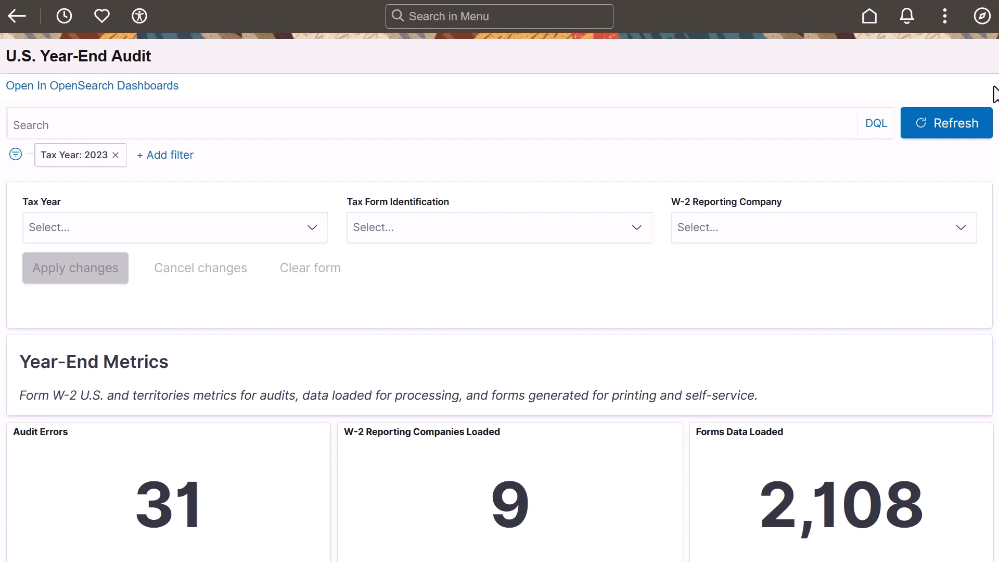
{"action": "scroll", "coordinate": [994, 94], "scroll_direction": "down", "scroll_amount": 3}
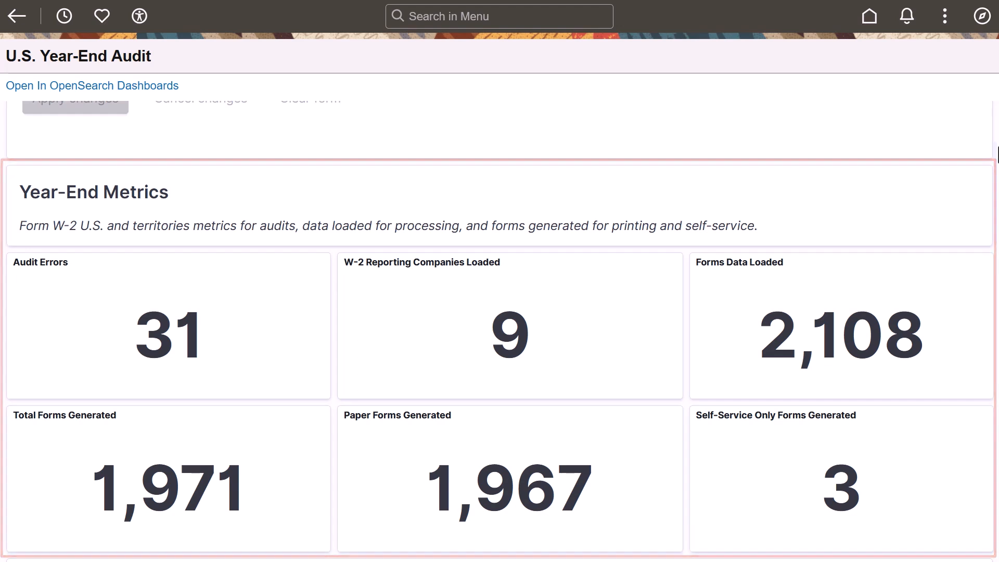
{"action": "scroll", "coordinate": [499, 328], "scroll_direction": "down", "scroll_amount": 3}
{"action": "scroll", "coordinate": [997, 204], "scroll_direction": "down", "scroll_amount": 3}
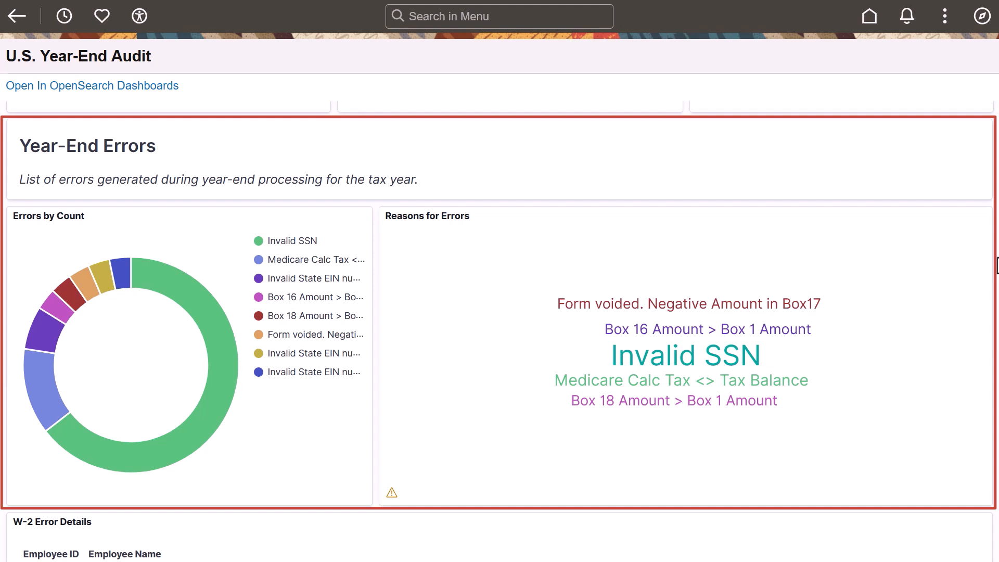
{"action": "scroll", "coordinate": [998, 266], "scroll_direction": "down", "scroll_amount": 3}
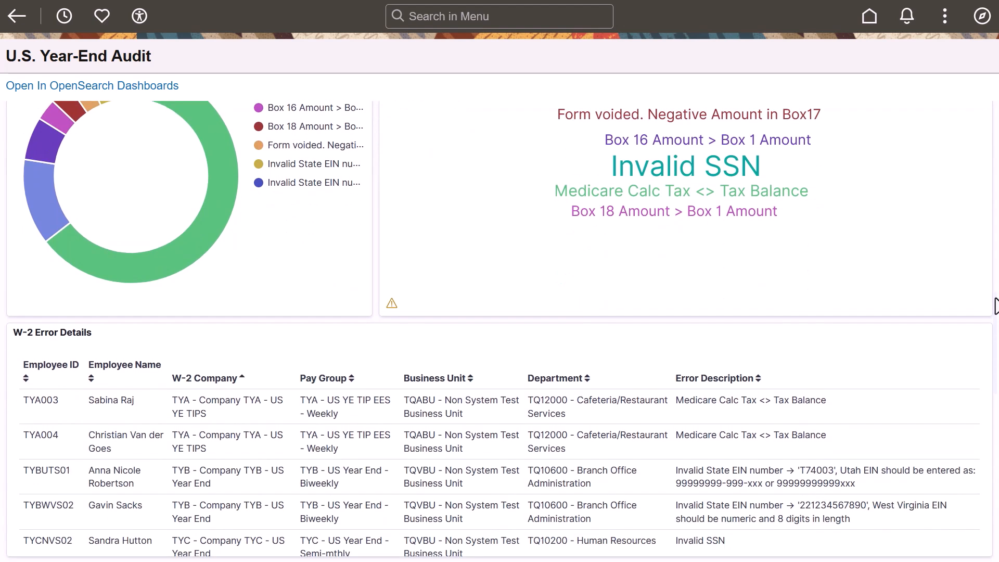
{"action": "scroll", "coordinate": [996, 312], "scroll_direction": "down", "scroll_amount": 3}
{"action": "scroll", "coordinate": [996, 374], "scroll_direction": "down", "scroll_amount": 3}
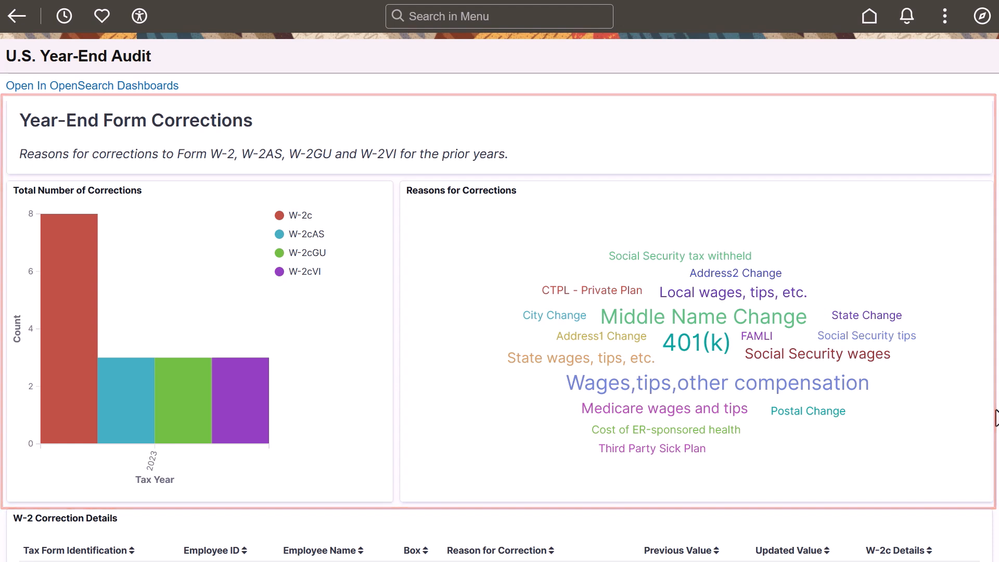
{"action": "scroll", "coordinate": [996, 419], "scroll_direction": "down", "scroll_amount": 3}
{"action": "scroll", "coordinate": [996, 466], "scroll_direction": "down", "scroll_amount": 2}
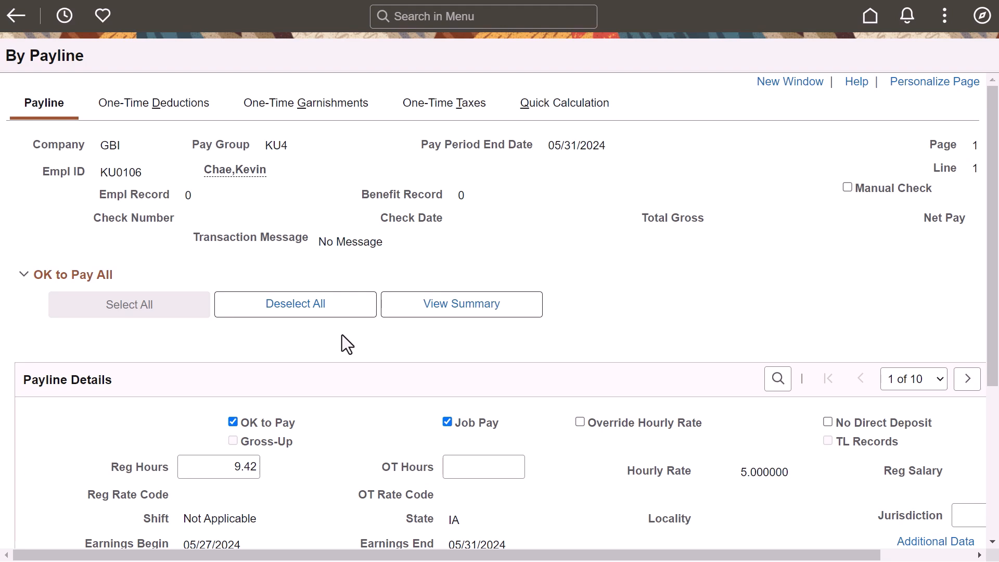
Deselect OK to Pay on all of KU0106's paylines and confirm
{"action": "left_click", "coordinate": [338, 305]}
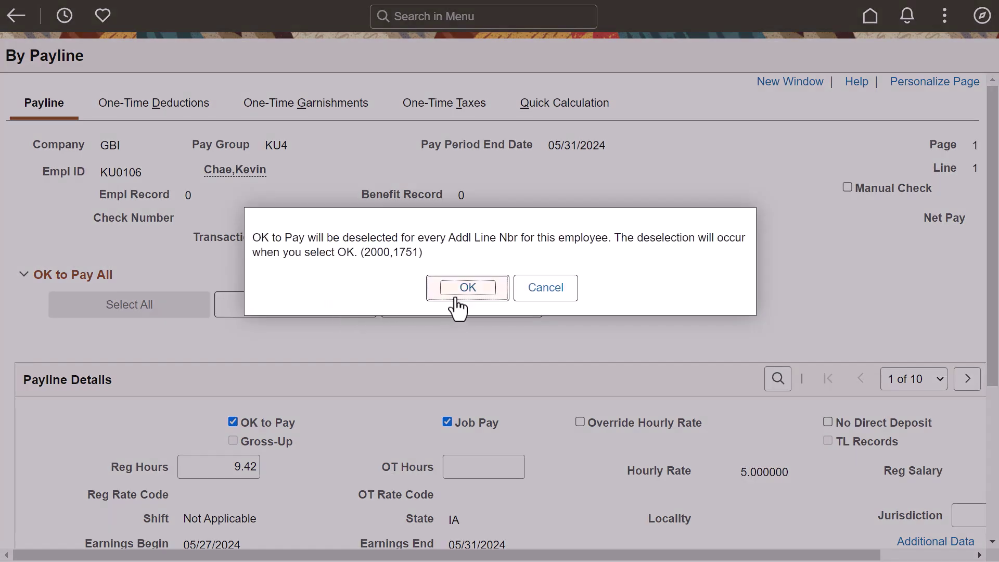
{"action": "left_click", "coordinate": [458, 304]}
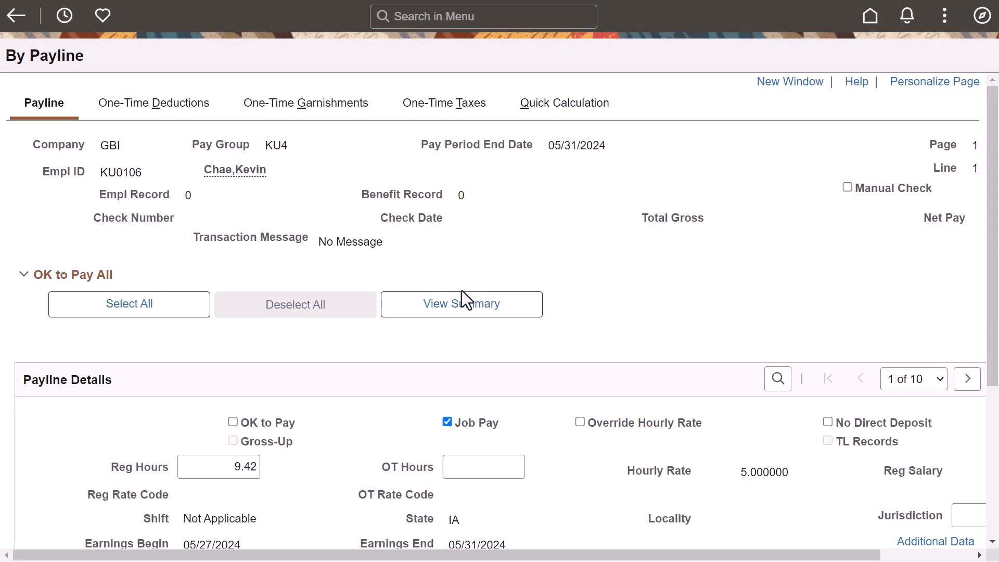
{"action": "left_click_drag", "start_coordinate": [988, 307], "coordinate": [996, 441]}
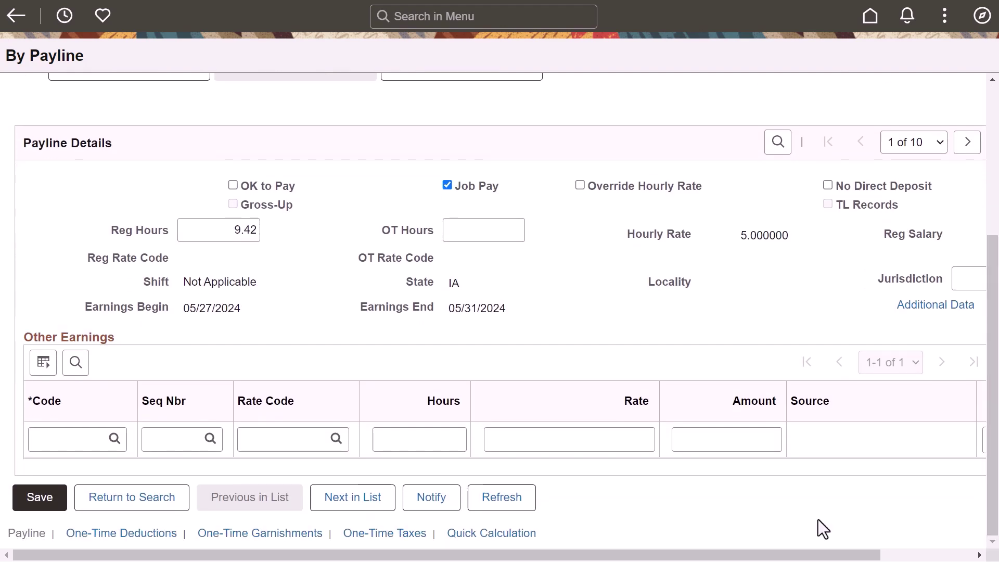
Save the payline changes and show the OK to Pay Summary of all paylines
{"action": "left_click", "coordinate": [40, 500]}
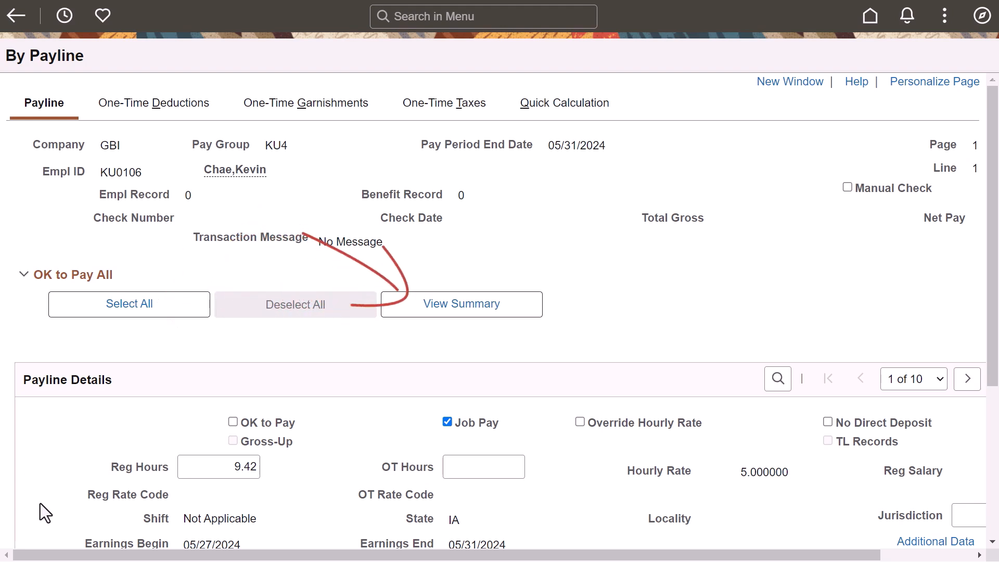
{"action": "left_click", "coordinate": [434, 306]}
{"action": "left_click_drag", "start_coordinate": [527, 550], "coordinate": [897, 550]}
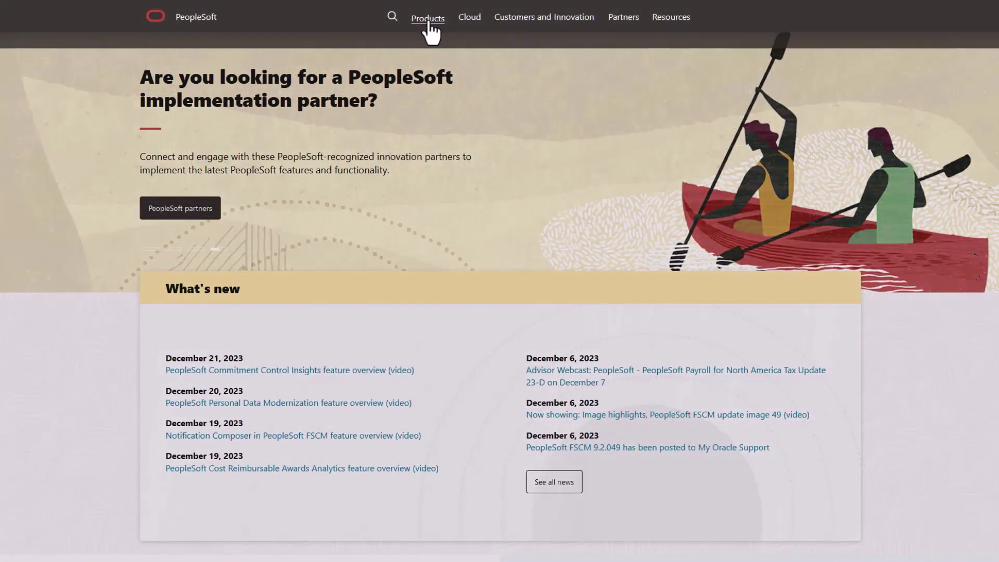
Browse the header menus through Products, Cloud, Customers and Partners to the Resources planning tools
{"action": "left_click", "coordinate": [430, 24]}
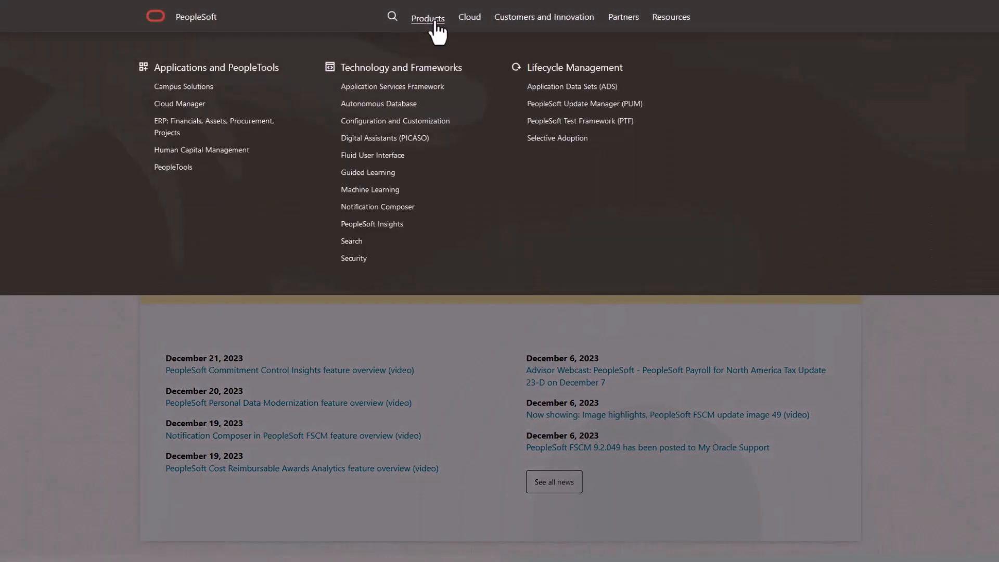
{"action": "left_click", "coordinate": [470, 29]}
{"action": "left_click", "coordinate": [515, 31]}
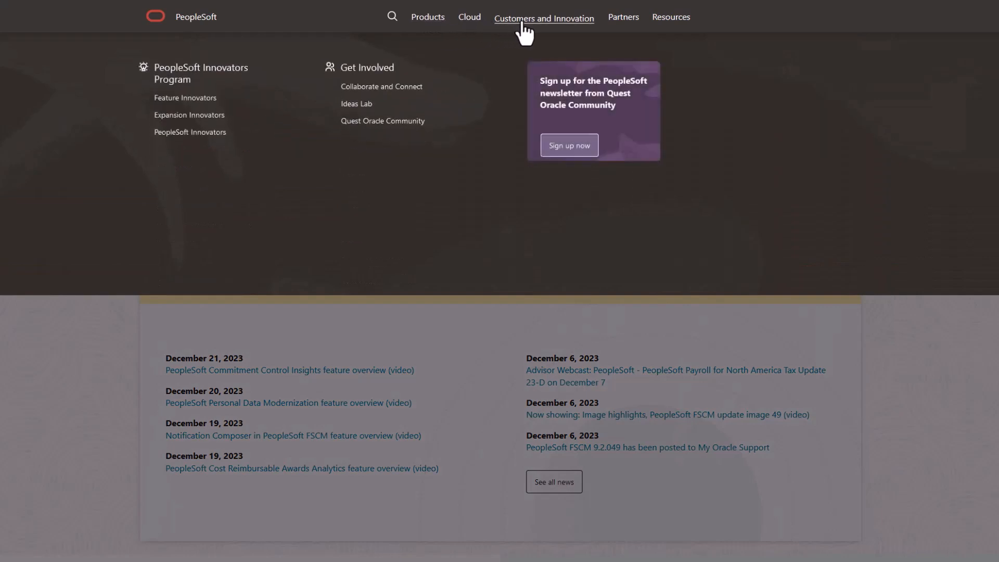
{"action": "left_click", "coordinate": [619, 31]}
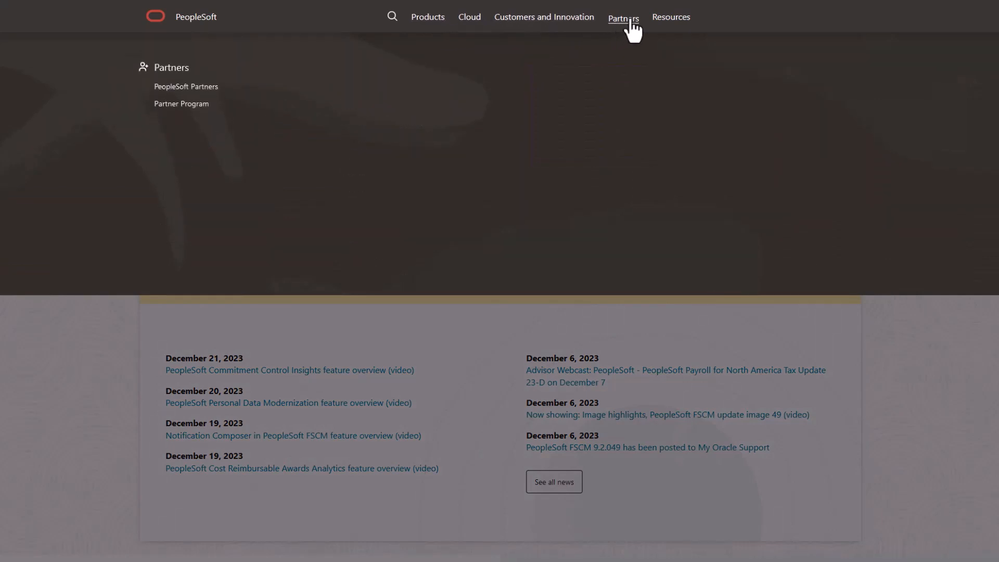
{"action": "left_click", "coordinate": [669, 33]}
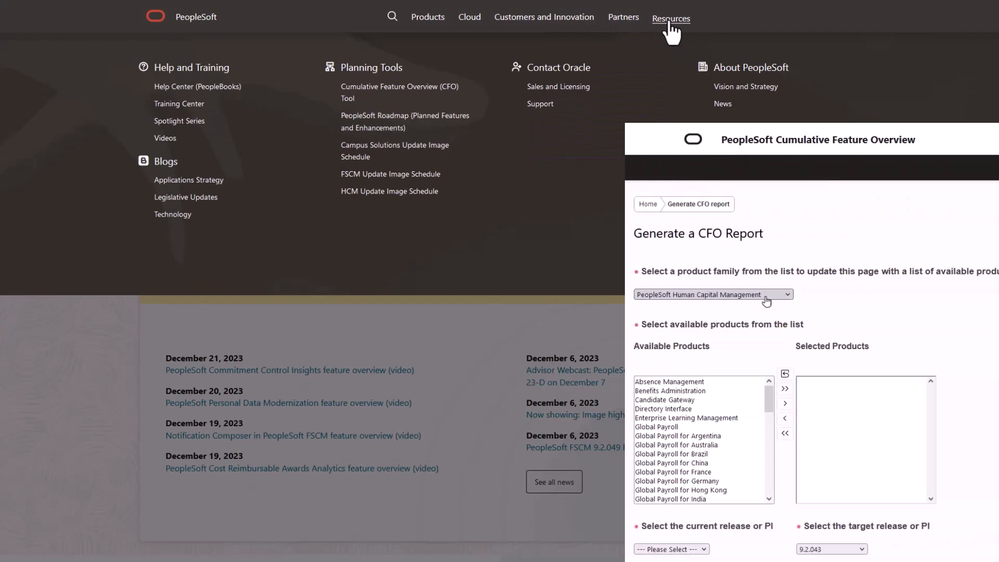